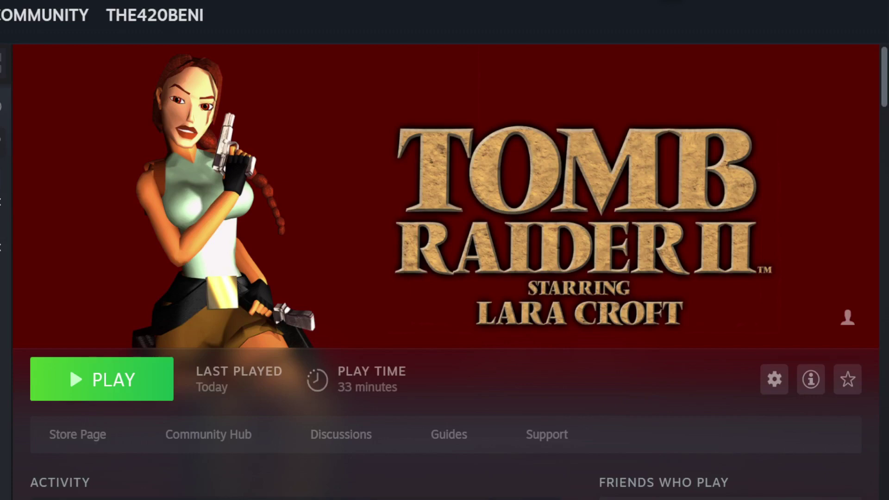
Uninstall Tomb Raider II from this device and begin reinstalling it in Steam
left_click(774, 381)
mouse_move(797, 487)
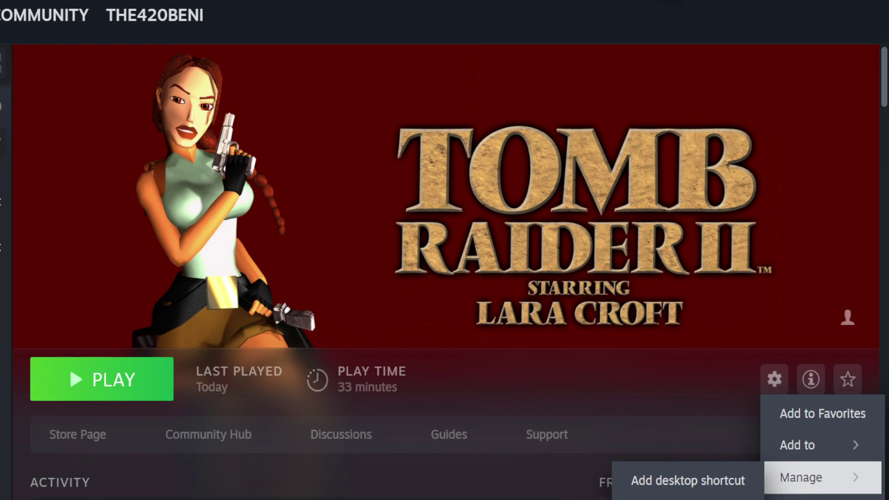
left_click(688, 498)
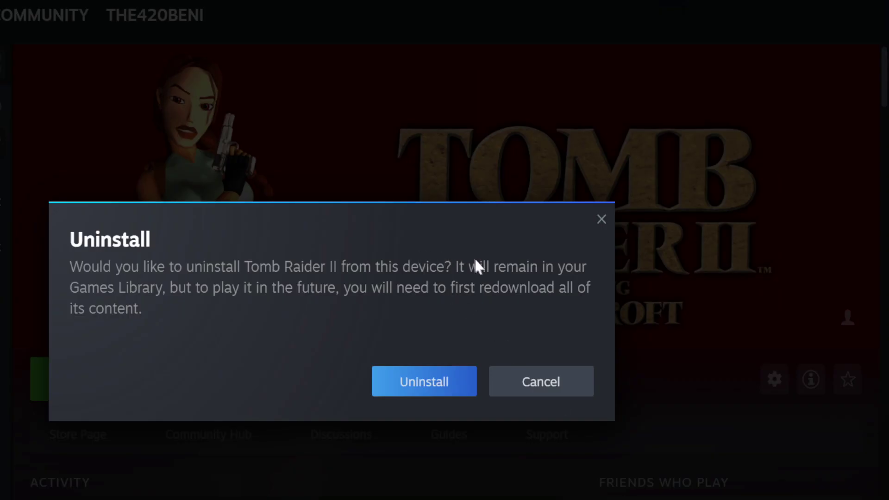
left_click(439, 381)
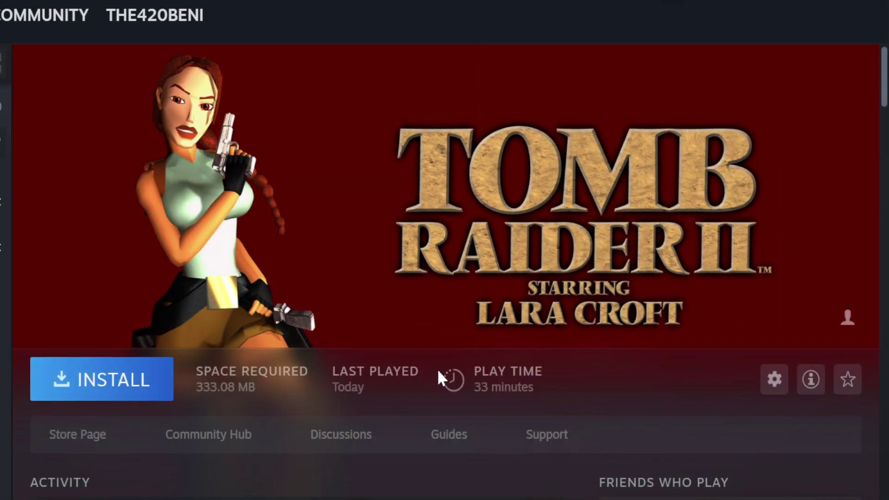
left_click(109, 373)
Confirm the Tomb Raider II reinstall, then bring up Hamachi's Create Network form
left_click(315, 484)
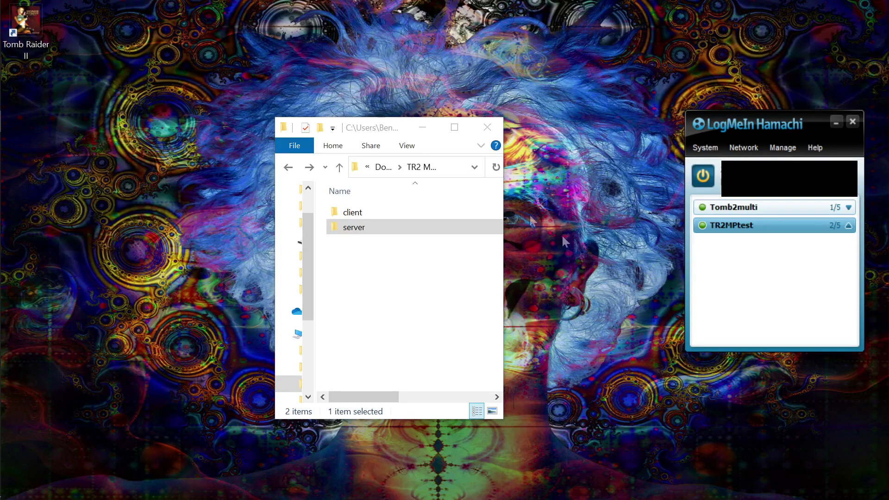
mouse_move(783, 204)
left_click(739, 149)
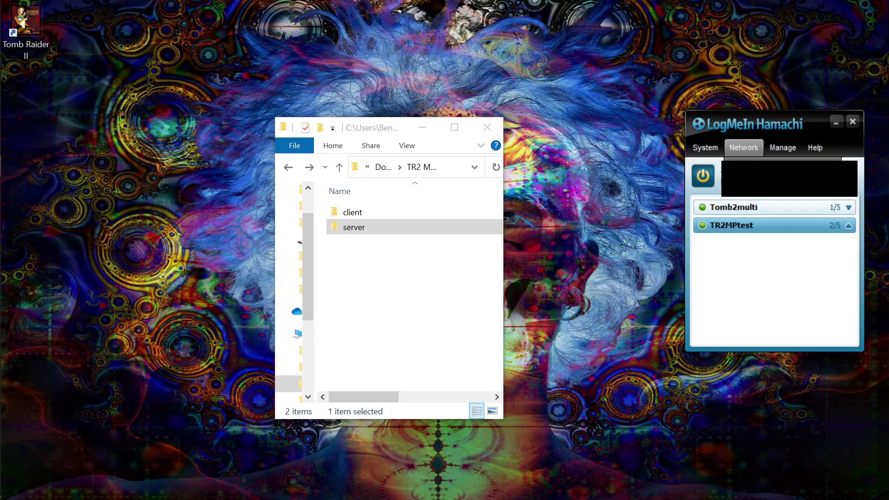
left_click(745, 165)
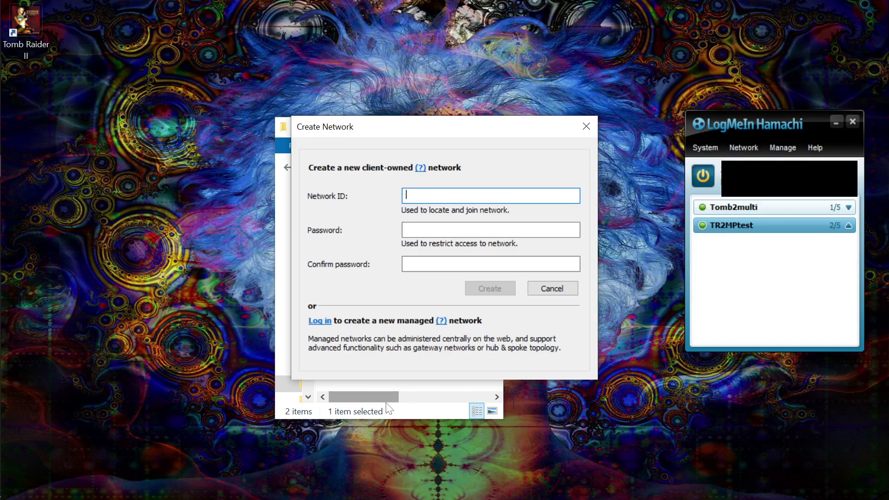
Create the Hamachi network 'Tomb2test' with a network password entered and confirmed
type("T")
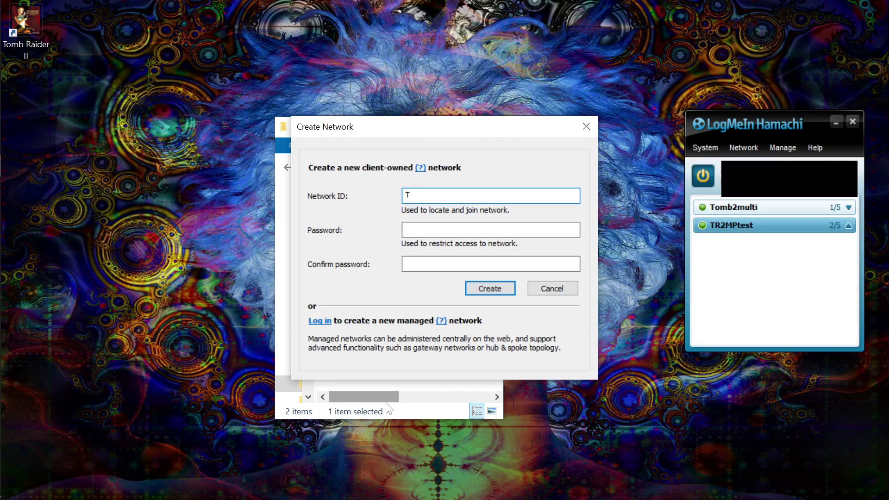
type("omb 2t")
key("BackSpace")
key("BackSpace")
type("test")
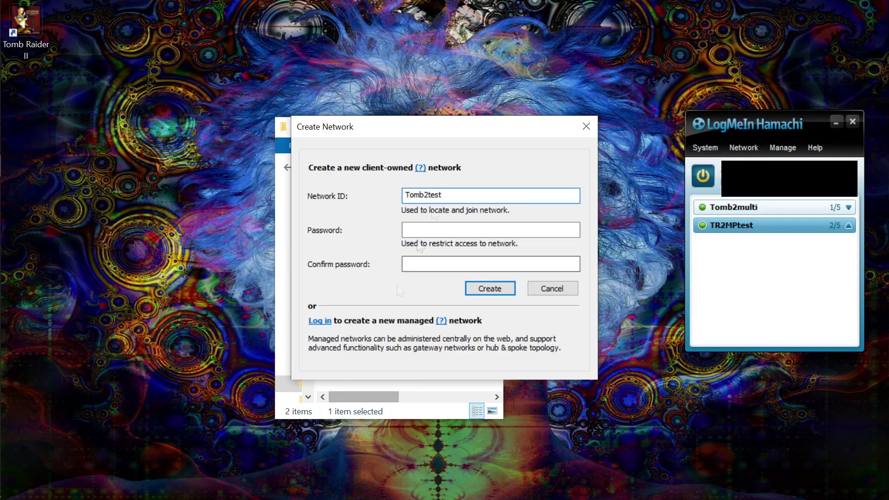
left_click(407, 230)
type("•••••")
left_click(412, 264)
type("•••••")
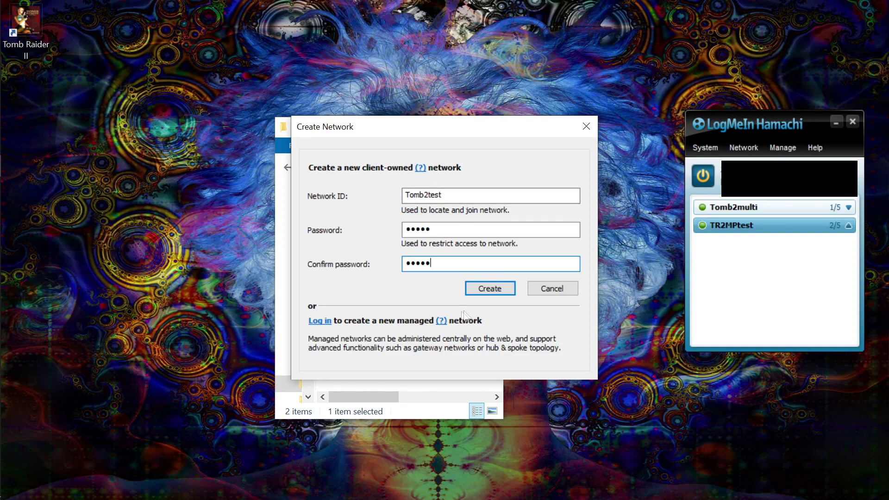
left_click(490, 290)
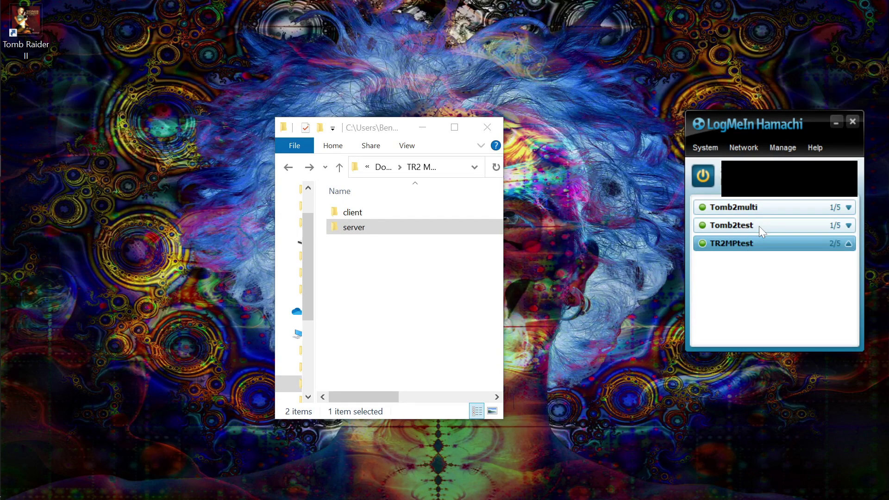
left_click(743, 148)
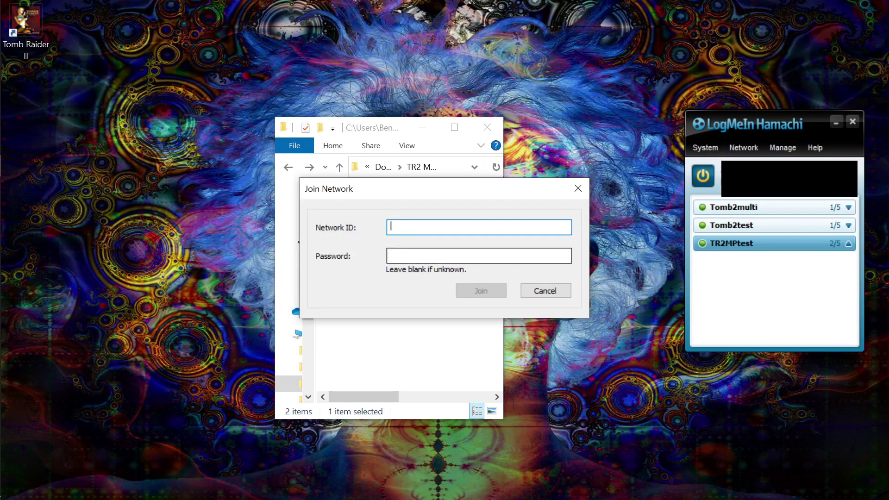
left_click(550, 291)
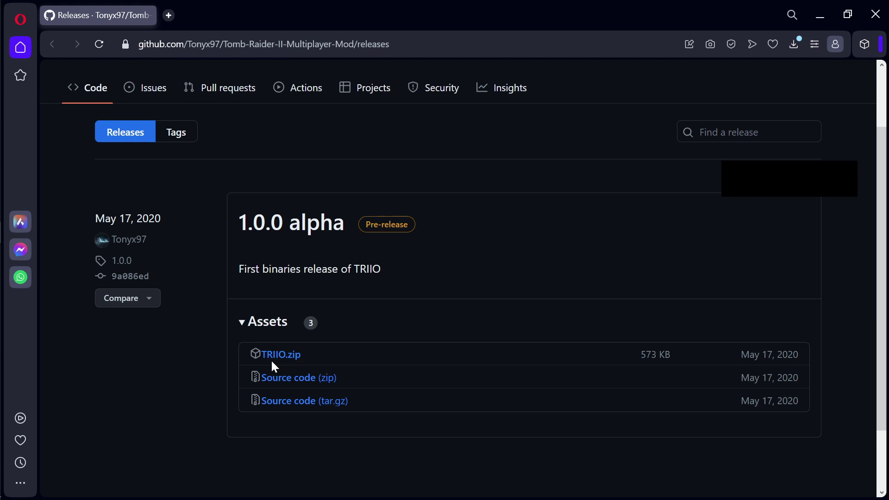
left_click(832, 16)
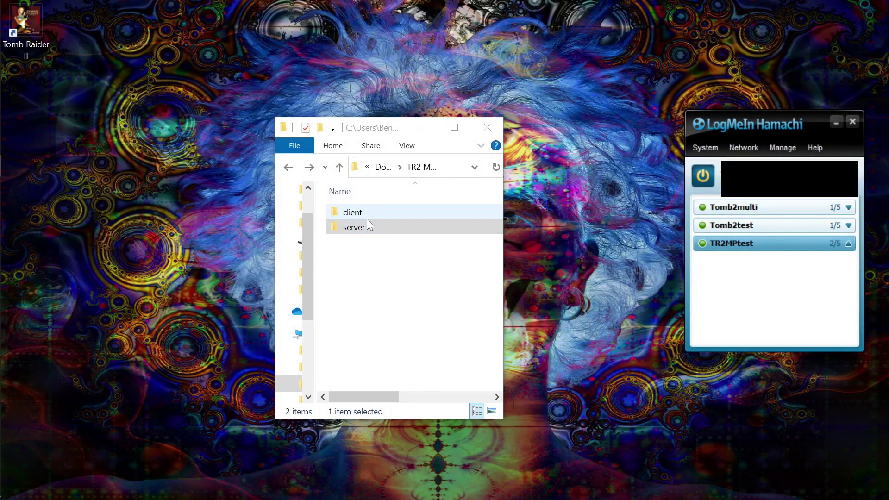
Run TRIIO.exe from the client folder and submit 'connect' to launch Tomb Raider II
left_click(354, 227)
double_click(356, 218)
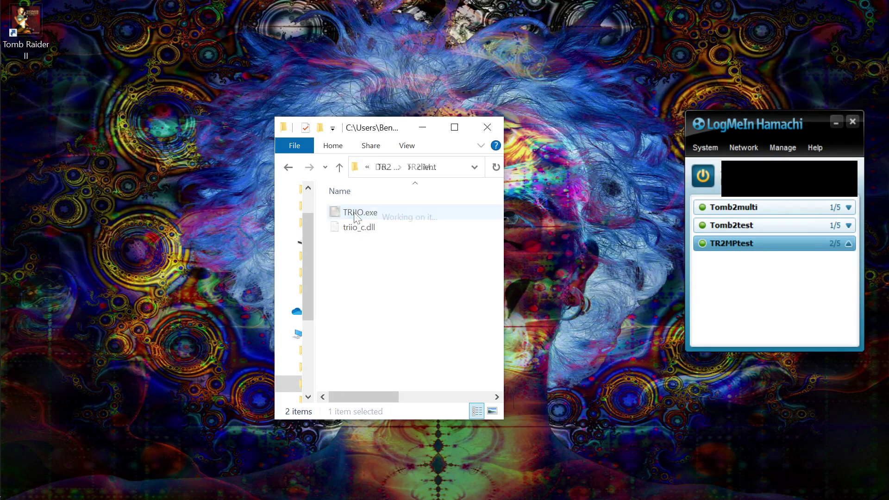
double_click(355, 214)
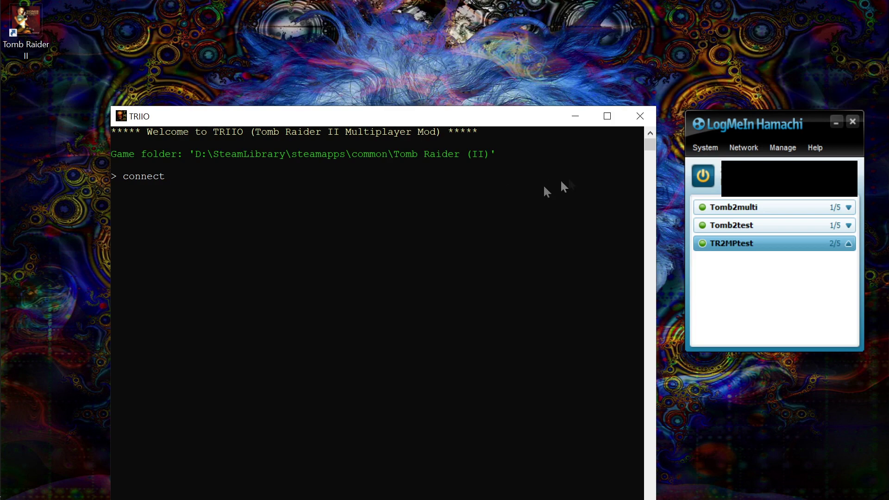
key("Return")
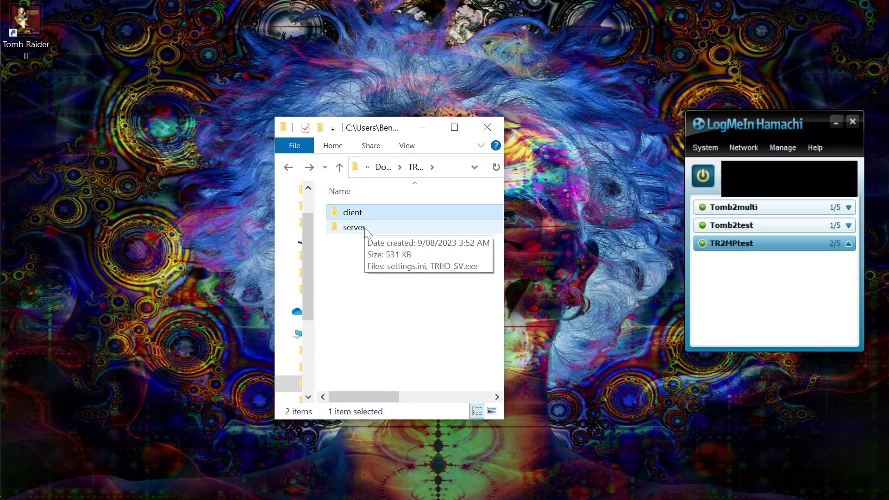
Open the server's settings.ini in Notepad, confirm all sync options are false, then minimize it
double_click(354, 227)
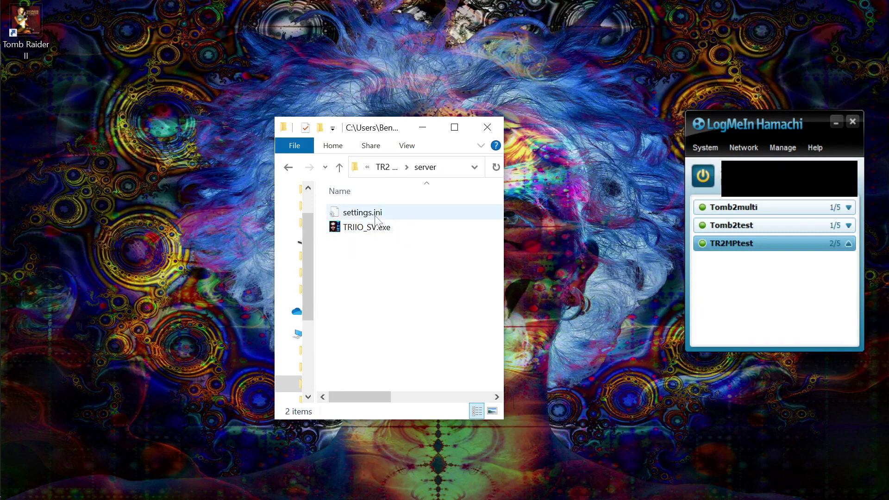
double_click(363, 213)
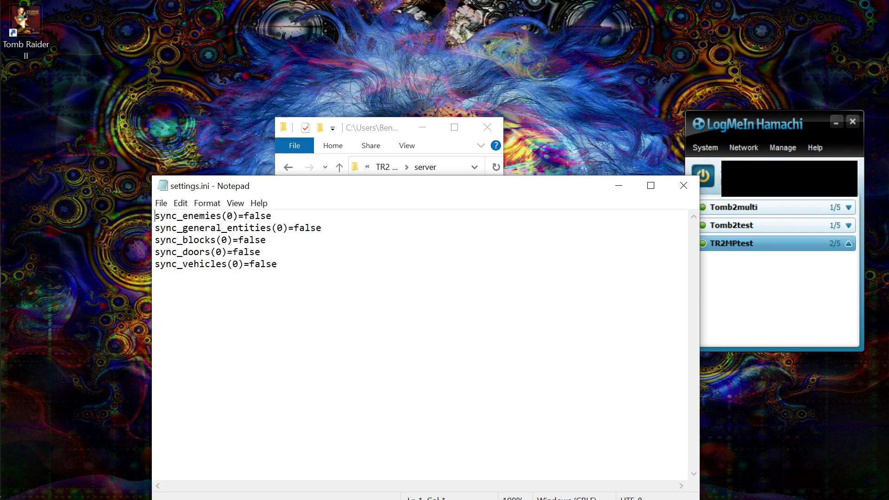
left_click_drag(421, 185, 406, 258)
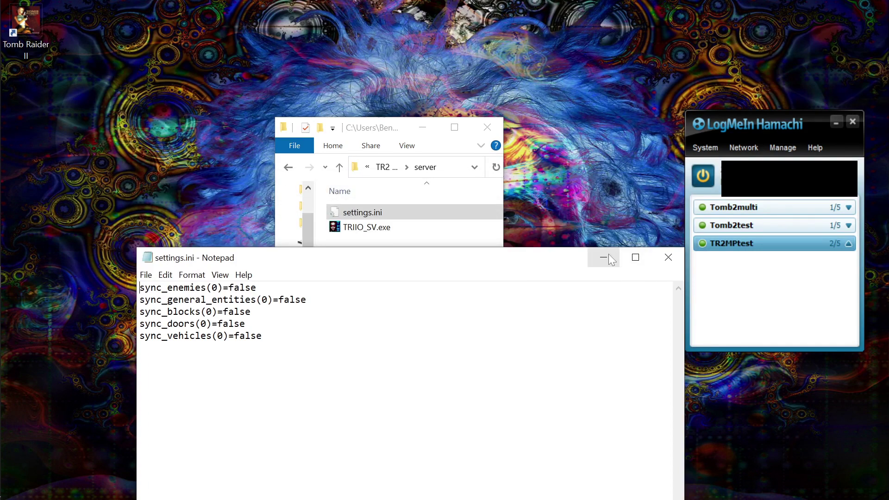
left_click(608, 256)
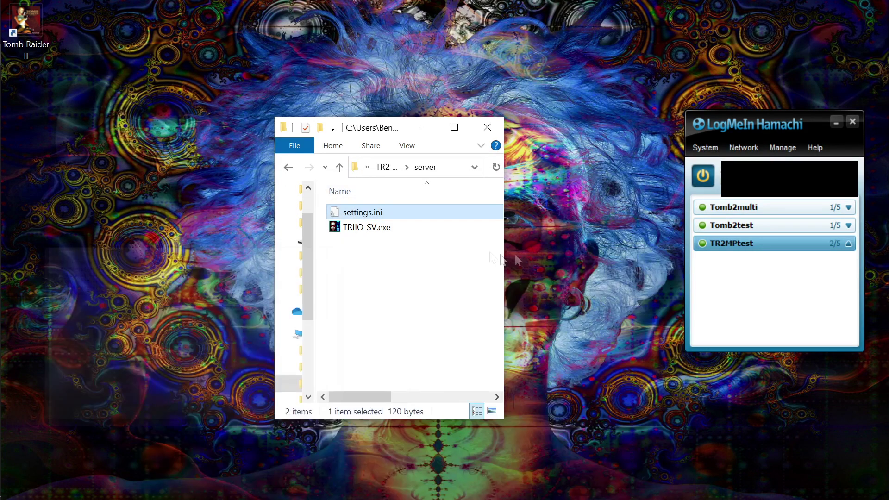
Start the TRIIO_SV.exe server, then run the TRIIO client again from the client folder
double_click(378, 229)
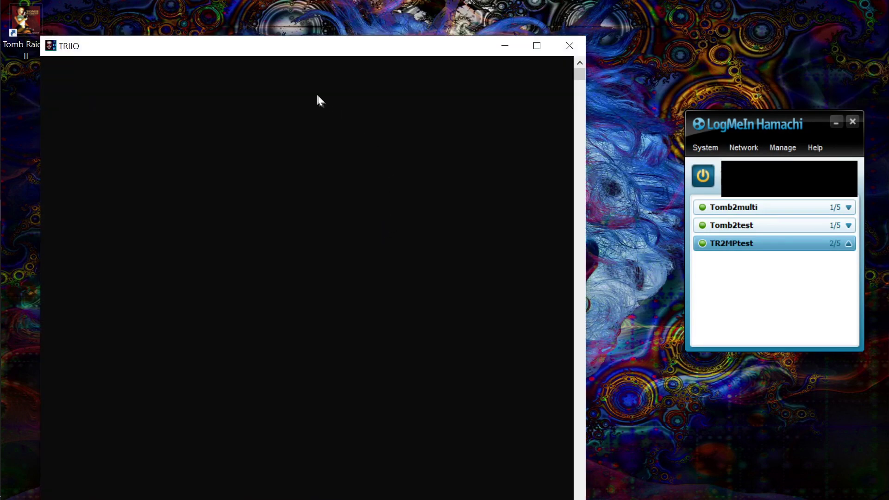
left_click_drag(345, 52, 419, 235)
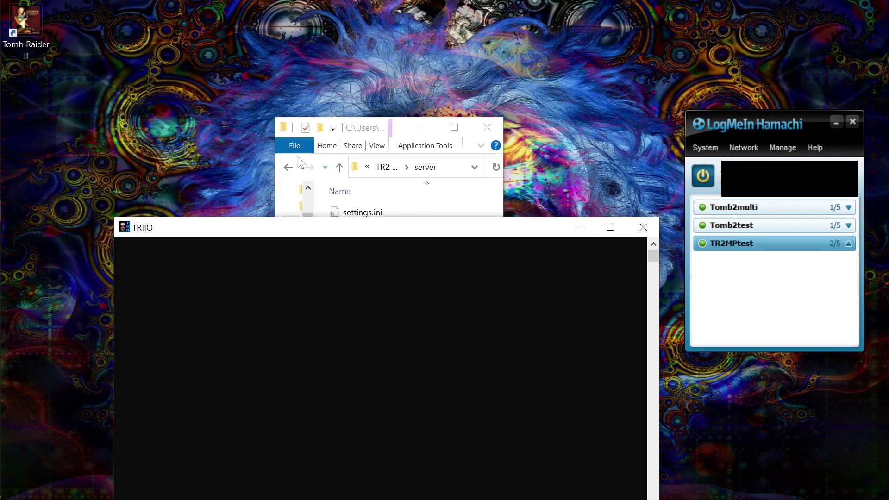
left_click(288, 168)
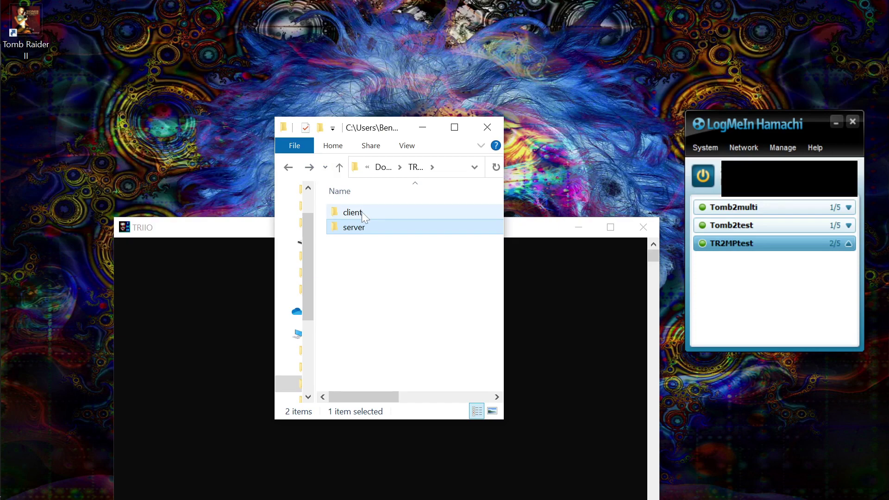
double_click(362, 212)
double_click(367, 224)
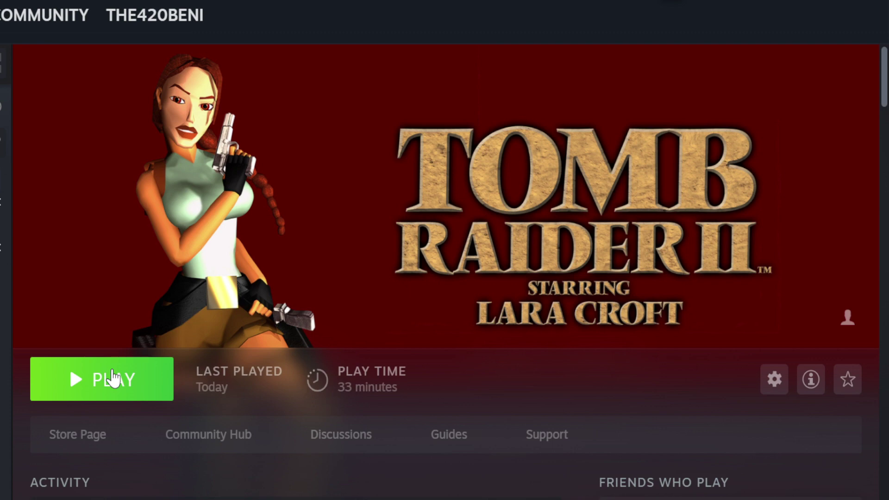
Set Tomb Raider II to Windowed mode at 960x720 via Launch Configuration and save it
left_click(113, 379)
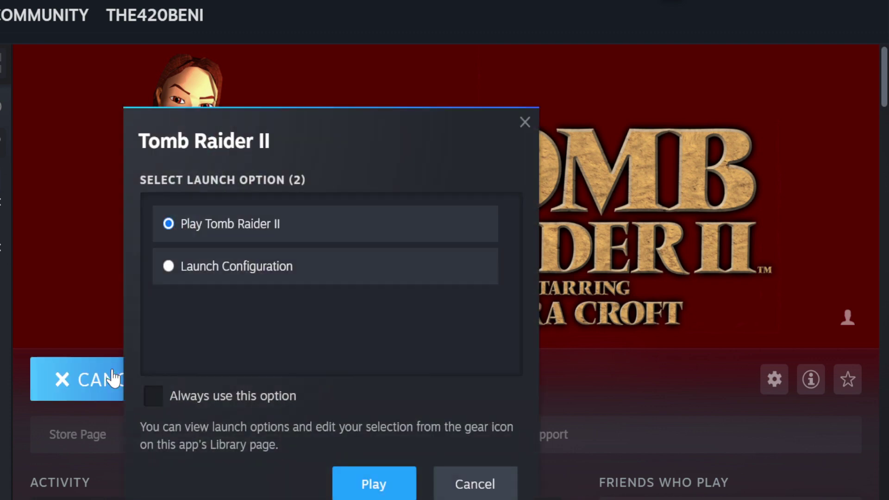
left_click(181, 269)
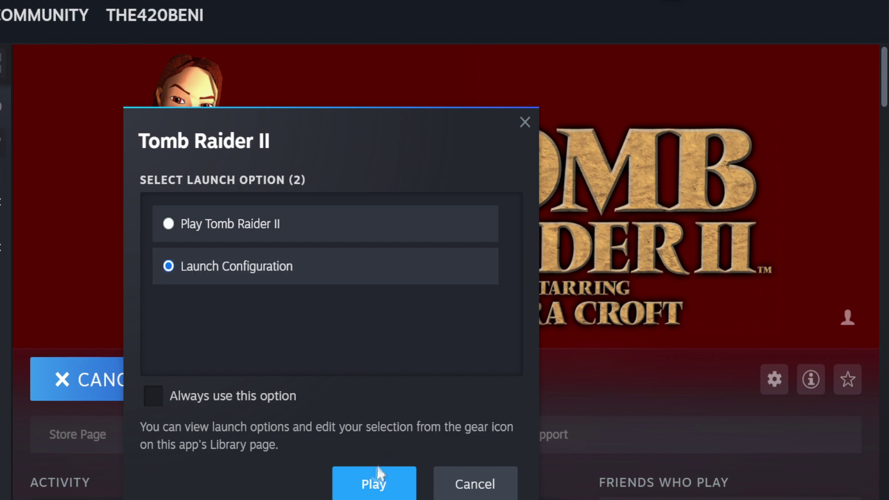
left_click(373, 483)
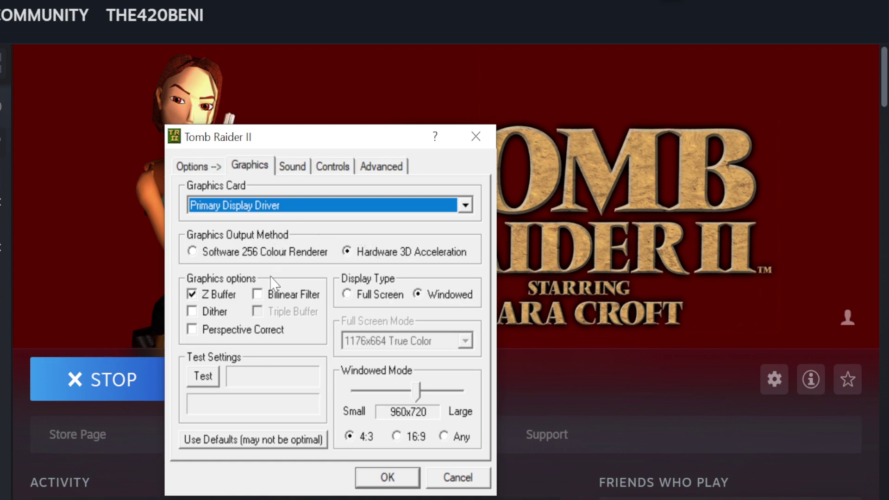
left_click_drag(361, 145, 387, 99)
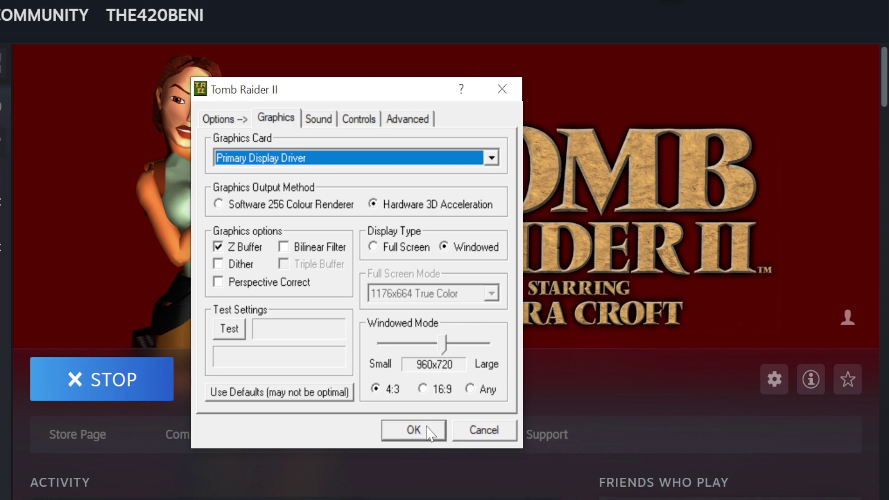
left_click(413, 431)
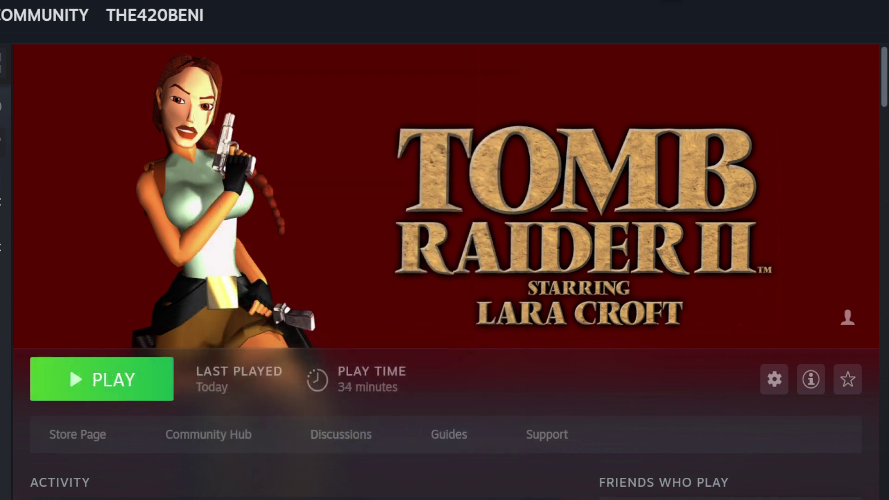